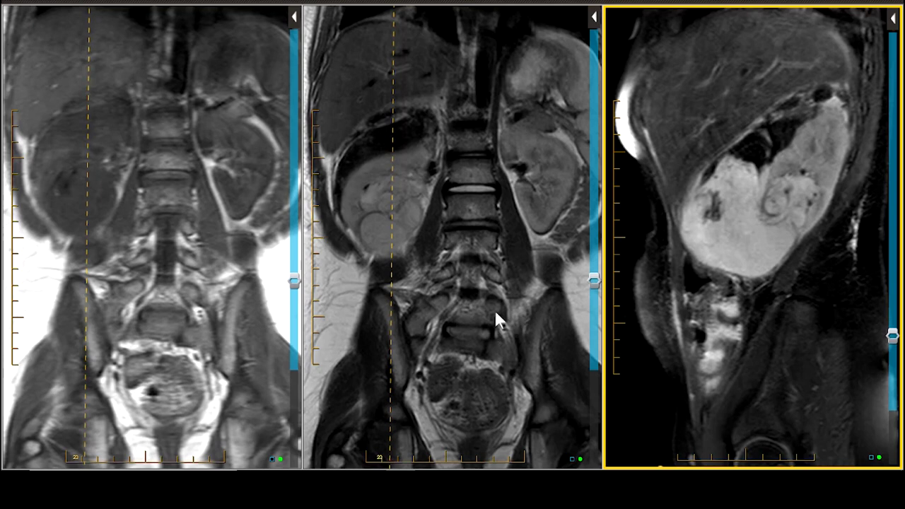
Step: Page the coronal T1 series, then the T2 series, posteriorly toward the kidneys
{"action": "left_click", "coordinate": [173, 217]}
{"action": "scroll", "coordinate": [174, 216], "scroll_direction": "up", "scroll_amount": 10}
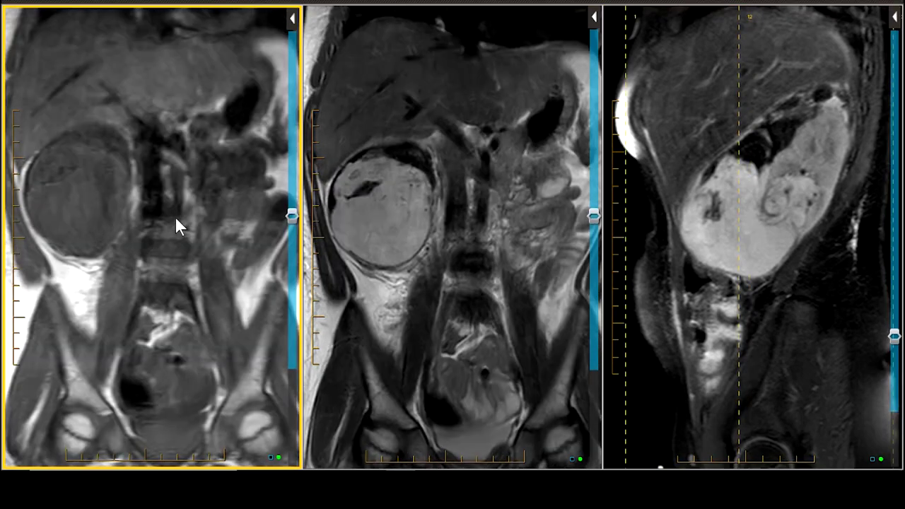
{"action": "scroll", "coordinate": [177, 218], "scroll_direction": "down", "scroll_amount": 8}
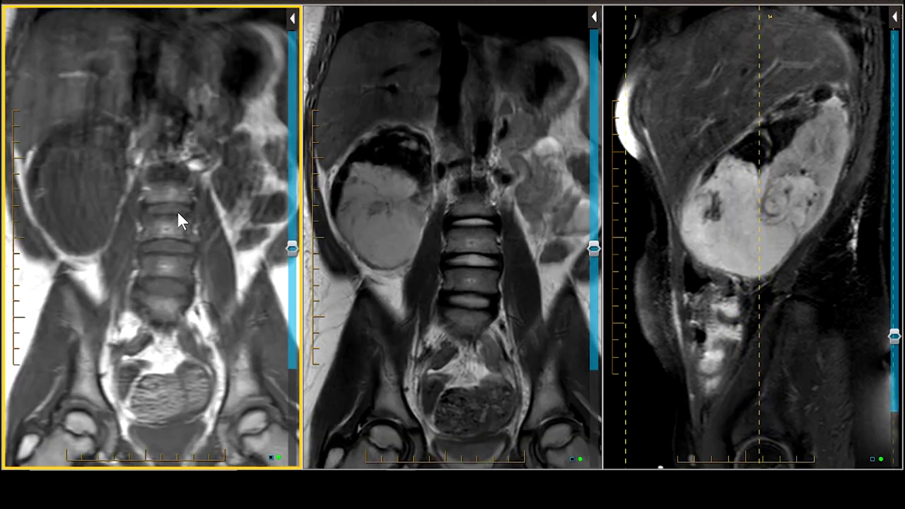
{"action": "scroll", "coordinate": [115, 178], "scroll_direction": "up", "scroll_amount": 4}
{"action": "left_click", "coordinate": [382, 221]}
{"action": "scroll", "coordinate": [384, 222], "scroll_direction": "down", "scroll_amount": 6}
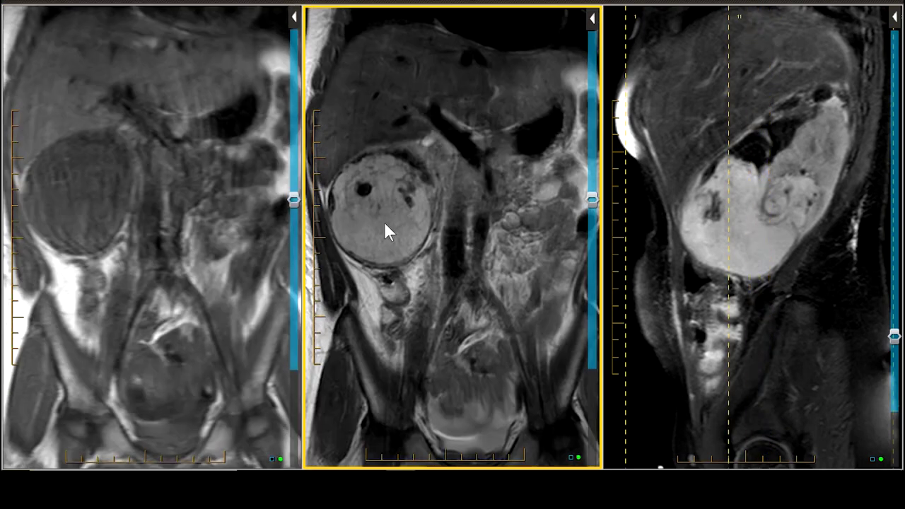
{"action": "scroll", "coordinate": [381, 201], "scroll_direction": "down", "scroll_amount": 2}
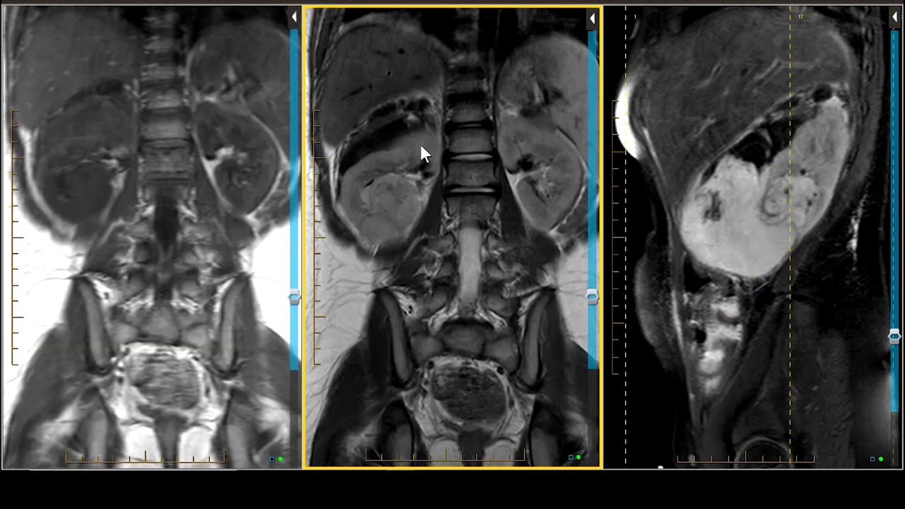
{"action": "scroll", "coordinate": [377, 166], "scroll_direction": "down", "scroll_amount": 1}
{"action": "scroll", "coordinate": [379, 175], "scroll_direction": "up", "scroll_amount": 2}
{"action": "scroll", "coordinate": [394, 168], "scroll_direction": "down", "scroll_amount": 2}
Step: Fine-tune the T1 and T2 coronal level to a slice showing both kidneys and the renal mass
{"action": "left_click", "coordinate": [124, 134]}
{"action": "scroll", "coordinate": [128, 134], "scroll_direction": "up", "scroll_amount": 4}
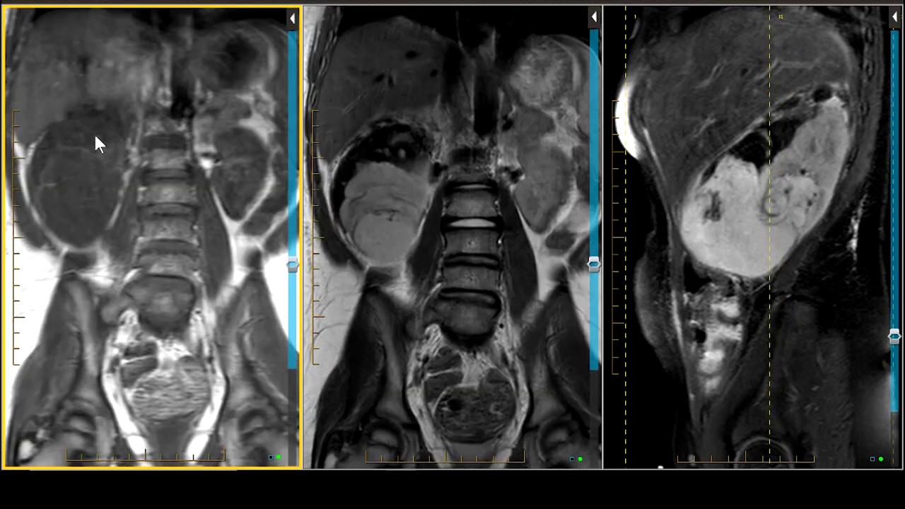
{"action": "scroll", "coordinate": [73, 137], "scroll_direction": "down", "scroll_amount": 2}
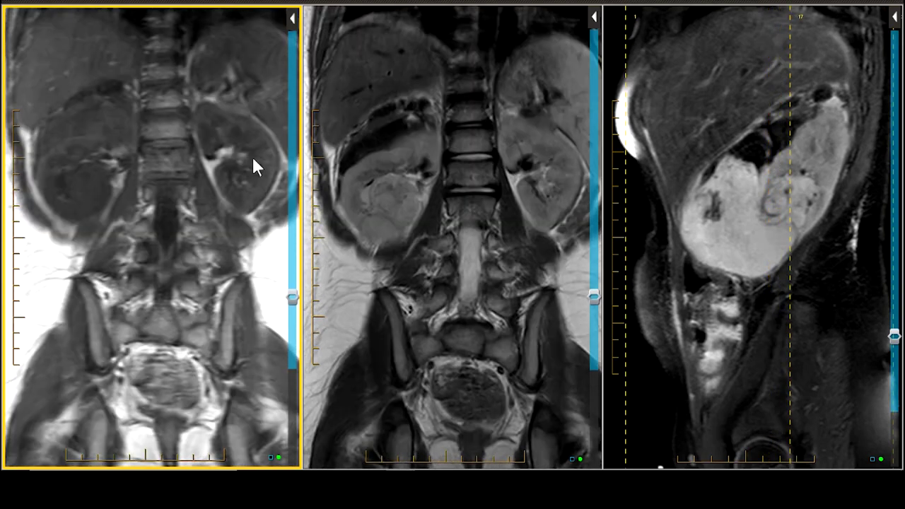
{"action": "left_click", "coordinate": [404, 202]}
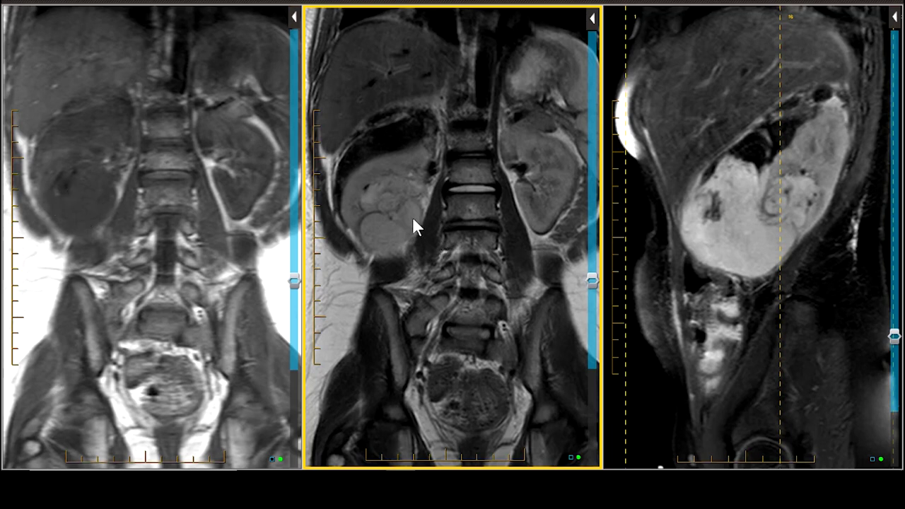
{"action": "scroll", "coordinate": [397, 222], "scroll_direction": "down", "scroll_amount": 5}
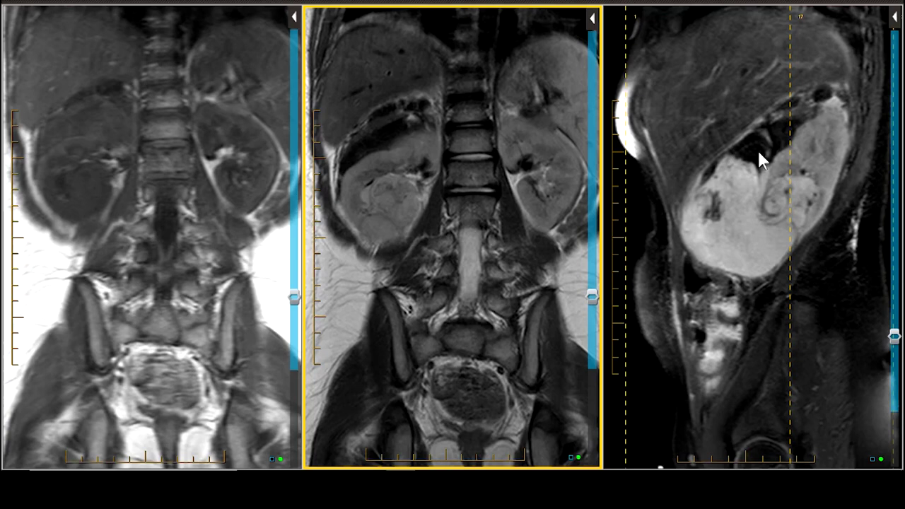
{"action": "scroll", "coordinate": [784, 143], "scroll_direction": "down", "scroll_amount": 3}
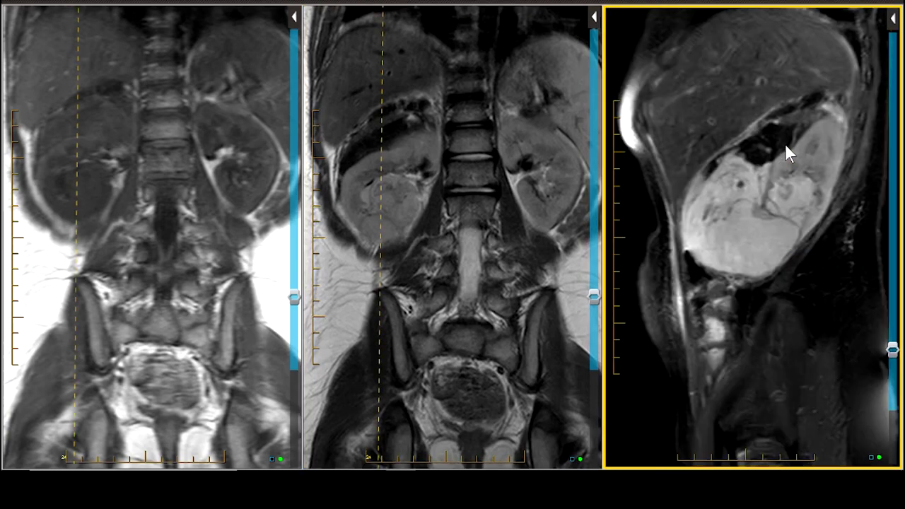
Step: Step the sagittal series four notches laterally to another slice through the abdominal mass
{"action": "scroll", "coordinate": [784, 144], "scroll_direction": "down", "scroll_amount": 1}
{"action": "scroll", "coordinate": [821, 156], "scroll_direction": "down", "scroll_amount": 1}
{"action": "scroll", "coordinate": [782, 122], "scroll_direction": "down", "scroll_amount": 3}
{"action": "scroll", "coordinate": [782, 130], "scroll_direction": "down", "scroll_amount": 1}
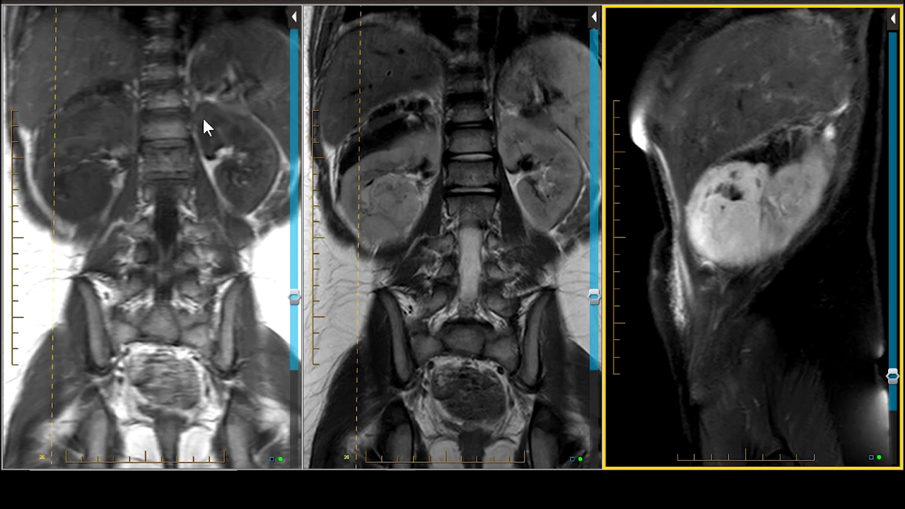
Step: Bring the coronal T1 and T2 views to a slice through the lumbar spine and lobulated right renal mass
{"action": "left_click", "coordinate": [150, 113]}
{"action": "scroll", "coordinate": [146, 105], "scroll_direction": "up", "scroll_amount": 5}
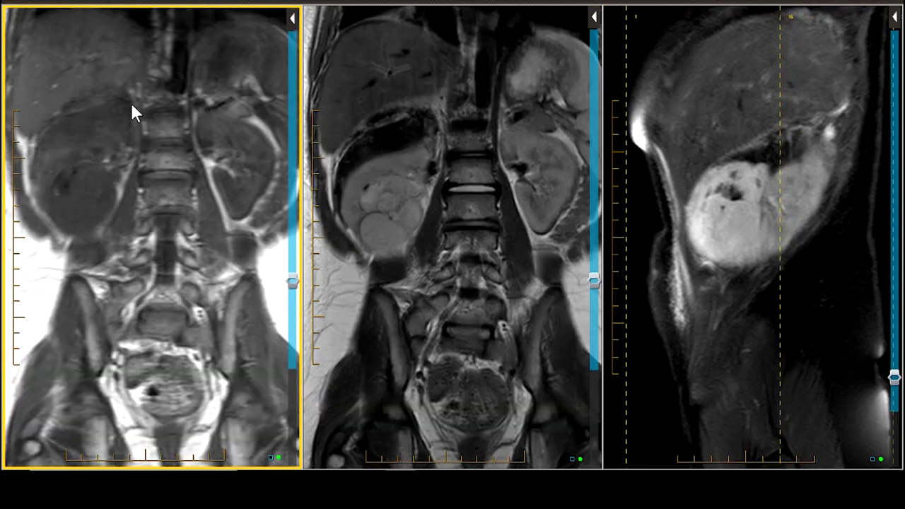
{"action": "scroll", "coordinate": [129, 149], "scroll_direction": "down", "scroll_amount": 4}
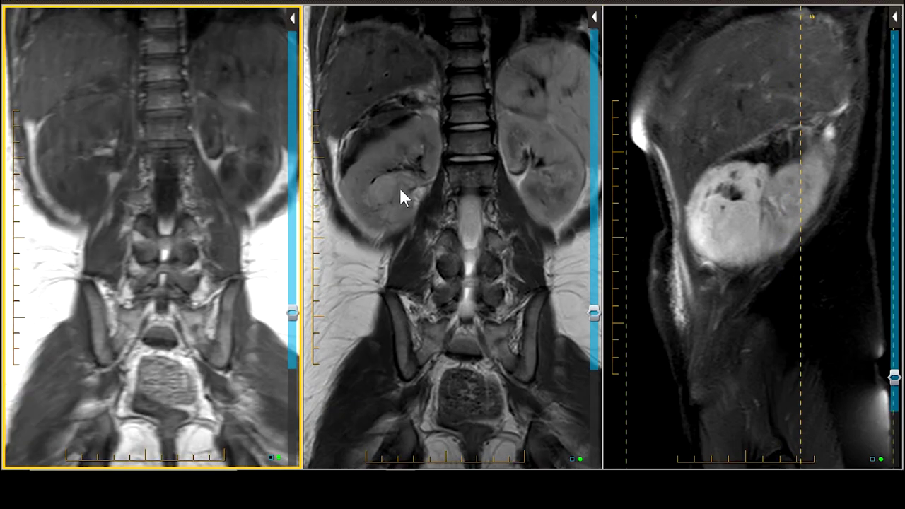
{"action": "left_click", "coordinate": [379, 213]}
{"action": "scroll", "coordinate": [379, 213], "scroll_direction": "down", "scroll_amount": 2}
{"action": "scroll", "coordinate": [380, 212], "scroll_direction": "up", "scroll_amount": 2}
{"action": "scroll", "coordinate": [380, 210], "scroll_direction": "up", "scroll_amount": 5}
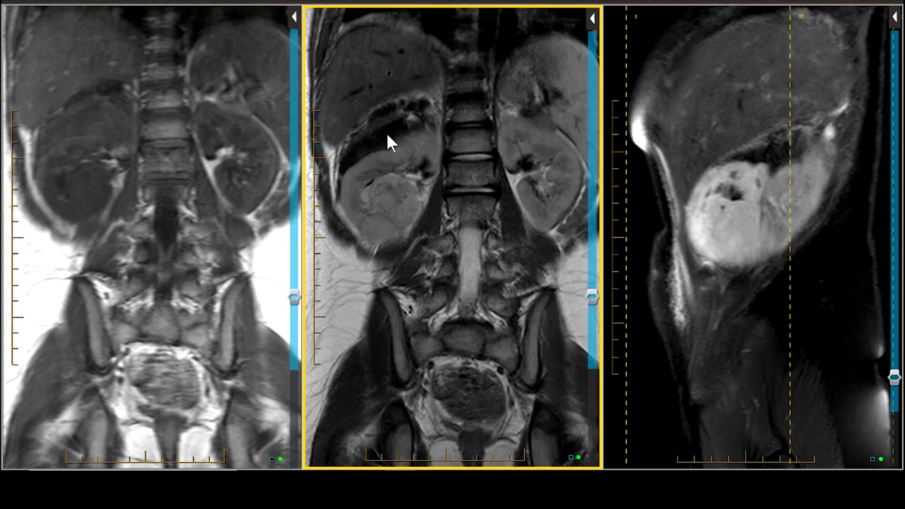
{"action": "scroll", "coordinate": [407, 105], "scroll_direction": "down", "scroll_amount": 2}
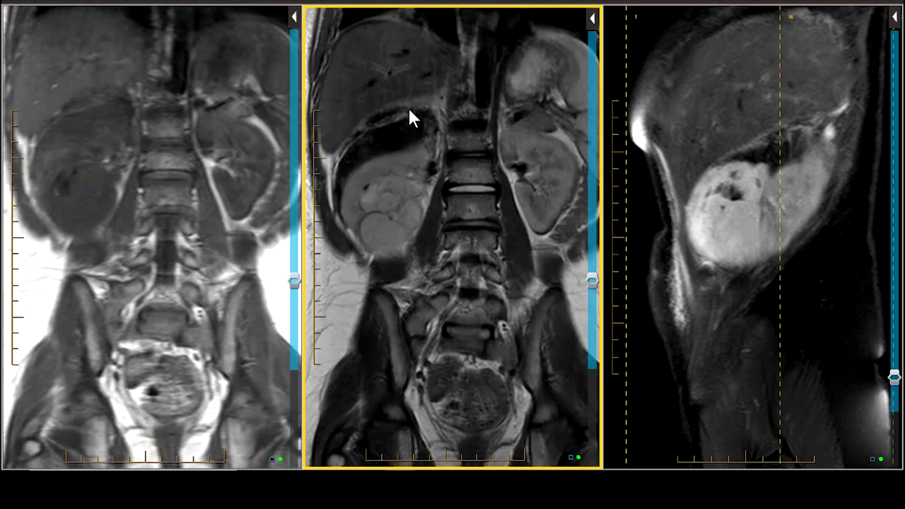
{"action": "scroll", "coordinate": [407, 105], "scroll_direction": "down", "scroll_amount": 2}
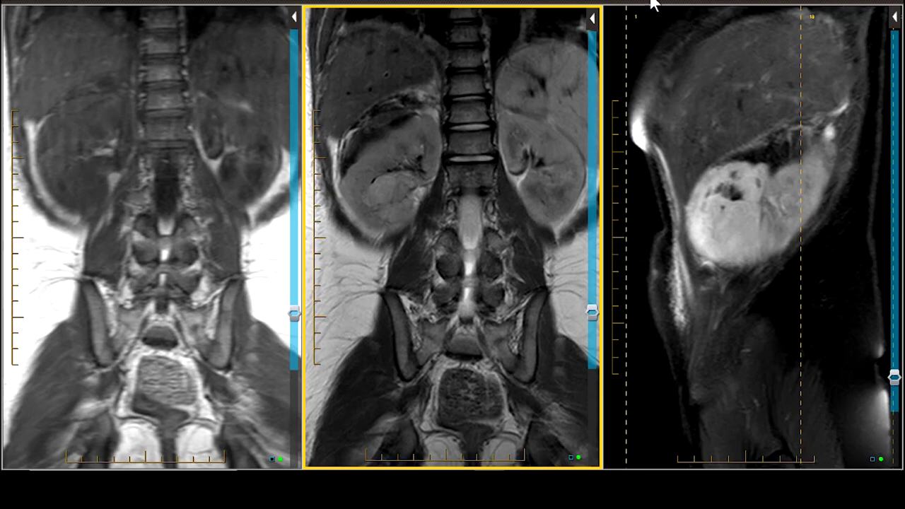
Step: Scroll the coronal views one notch to a slice showing the large, round right abdominal mass
{"action": "scroll", "coordinate": [490, 207], "scroll_direction": "down", "scroll_amount": 10}
Step: Rock the coronal T1/T2 slices to an anterior level through the vertebral bodies and mass, then step the sagittal series
{"action": "scroll", "coordinate": [479, 196], "scroll_direction": "up", "scroll_amount": 9}
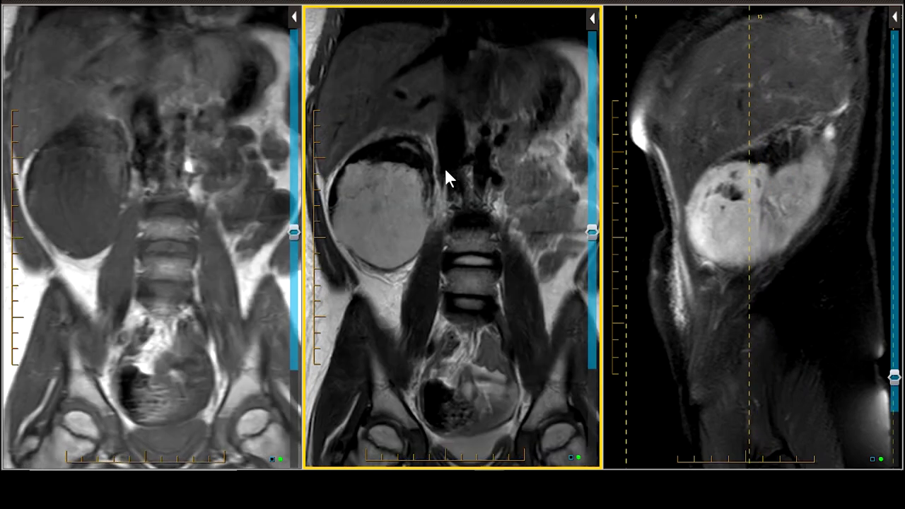
{"action": "scroll", "coordinate": [443, 173], "scroll_direction": "down", "scroll_amount": 4}
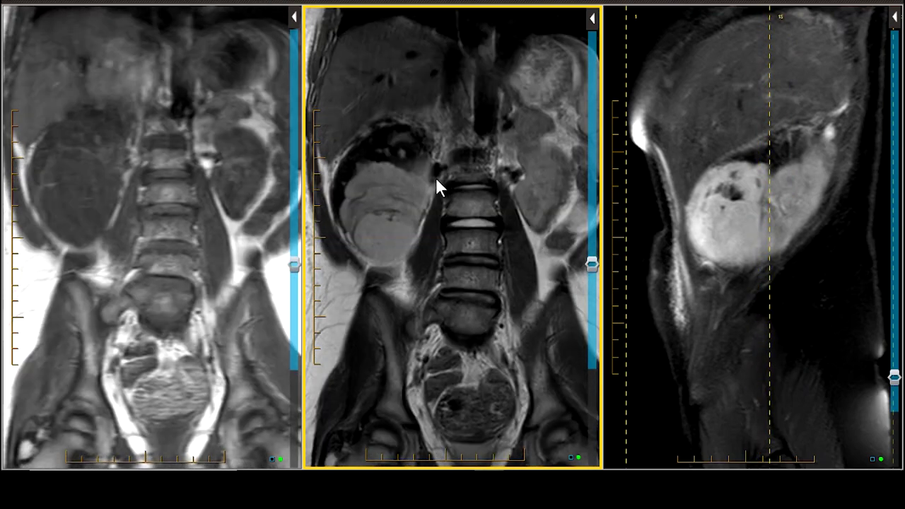
{"action": "scroll", "coordinate": [435, 176], "scroll_direction": "down", "scroll_amount": 2}
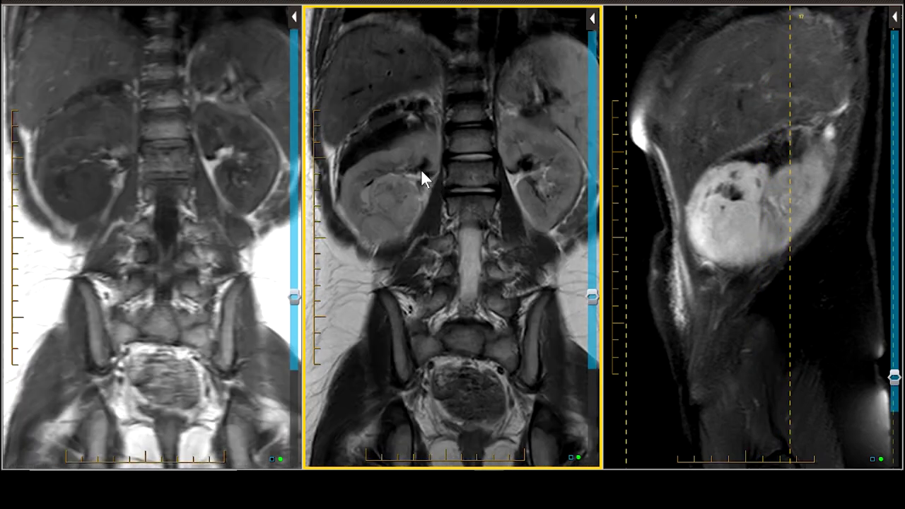
{"action": "scroll", "coordinate": [421, 171], "scroll_direction": "up", "scroll_amount": 2}
{"action": "scroll", "coordinate": [439, 177], "scroll_direction": "up", "scroll_amount": 1}
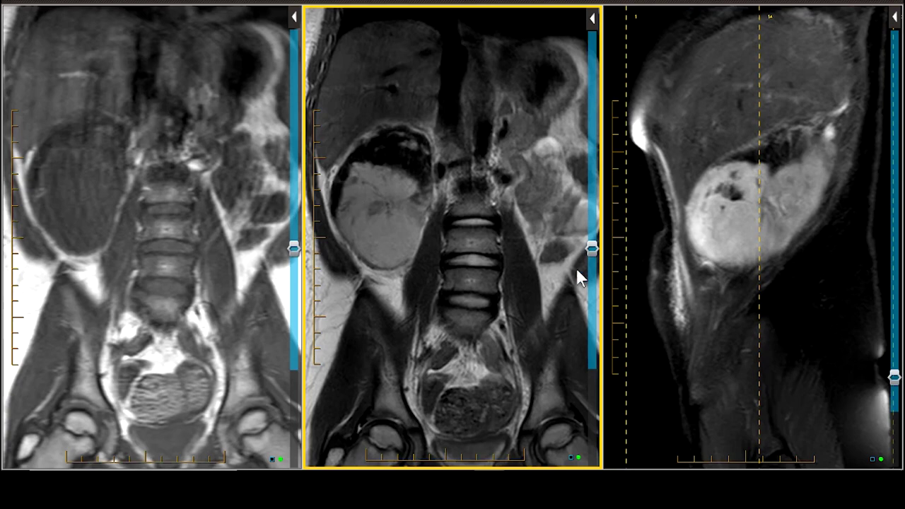
{"action": "scroll", "coordinate": [495, 226], "scroll_direction": "down", "scroll_amount": 2}
{"action": "scroll", "coordinate": [484, 208], "scroll_direction": "up", "scroll_amount": 2}
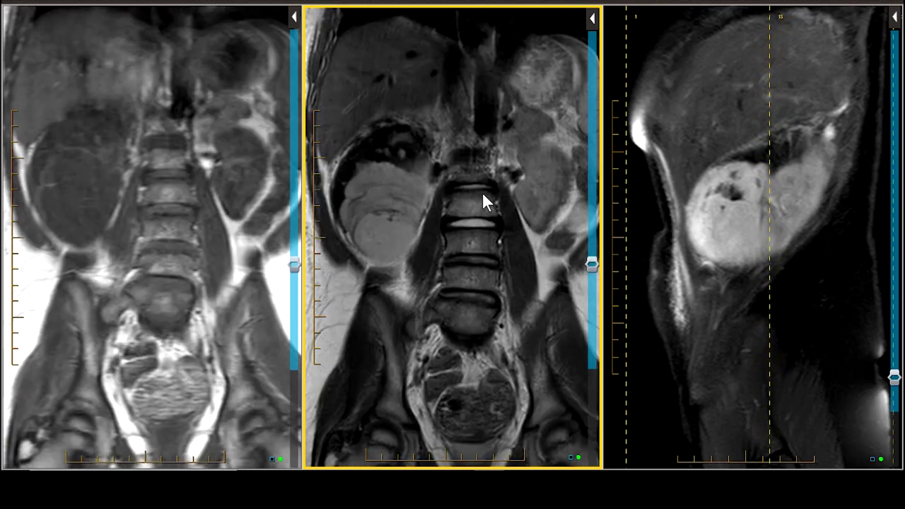
{"action": "scroll", "coordinate": [478, 190], "scroll_direction": "down", "scroll_amount": 1}
{"action": "scroll", "coordinate": [478, 190], "scroll_direction": "up", "scroll_amount": 1}
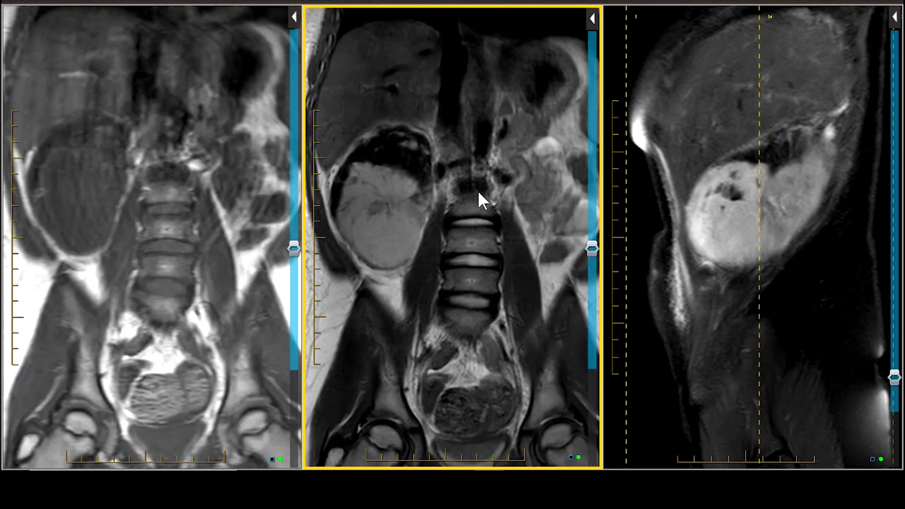
{"action": "scroll", "coordinate": [477, 191], "scroll_direction": "down", "scroll_amount": 3}
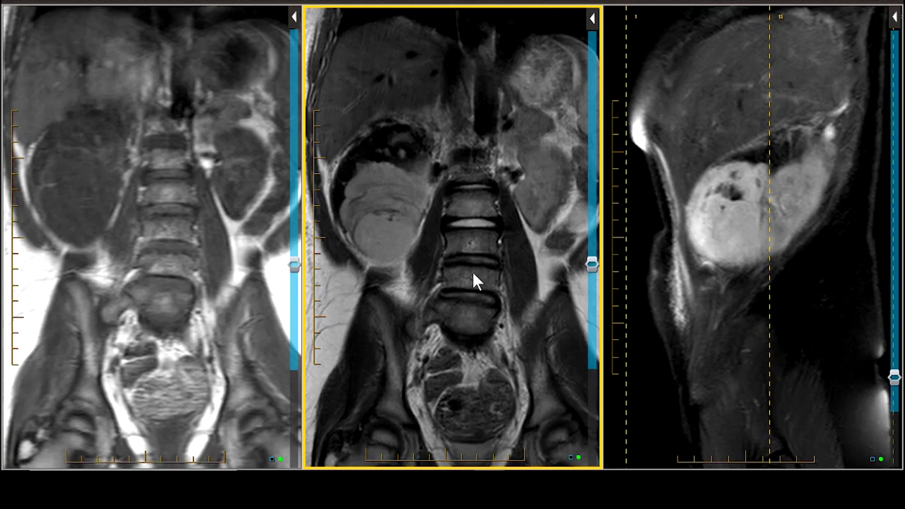
{"action": "left_click", "coordinate": [816, 259]}
{"action": "scroll", "coordinate": [811, 257], "scroll_direction": "down", "scroll_amount": 5}
Step: Move the sagittal series medially to a near-midline slice through the lumbar spine and sacrum
{"action": "scroll", "coordinate": [806, 251], "scroll_direction": "up", "scroll_amount": 8}
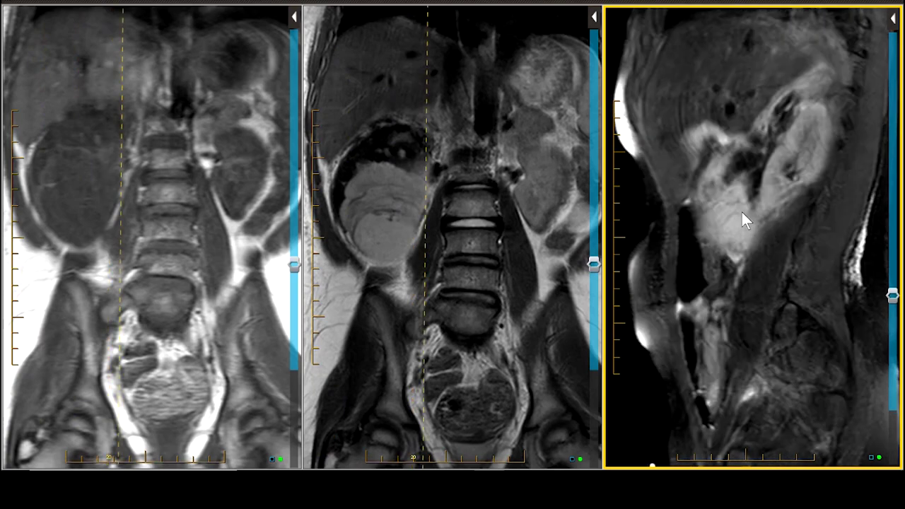
{"action": "scroll", "coordinate": [741, 212], "scroll_direction": "up", "scroll_amount": 4}
{"action": "scroll", "coordinate": [737, 182], "scroll_direction": "up", "scroll_amount": 3}
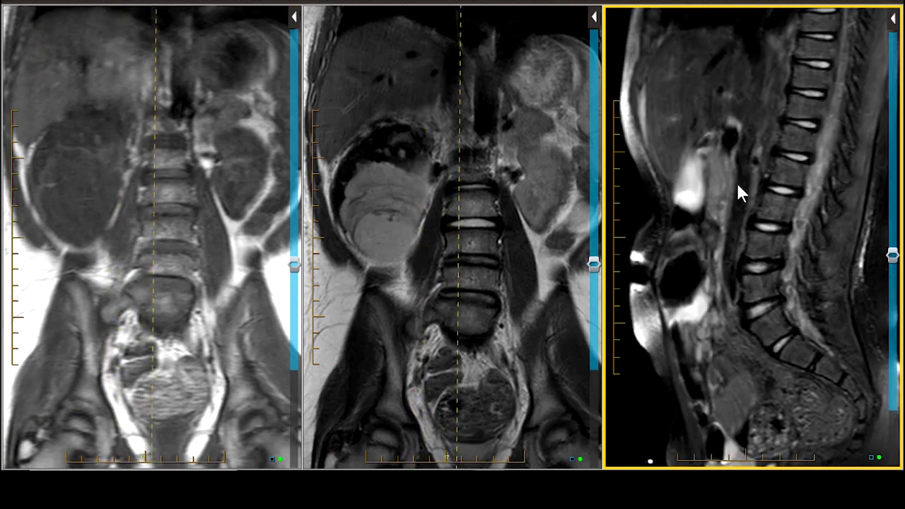
{"action": "scroll", "coordinate": [738, 181], "scroll_direction": "up", "scroll_amount": 3}
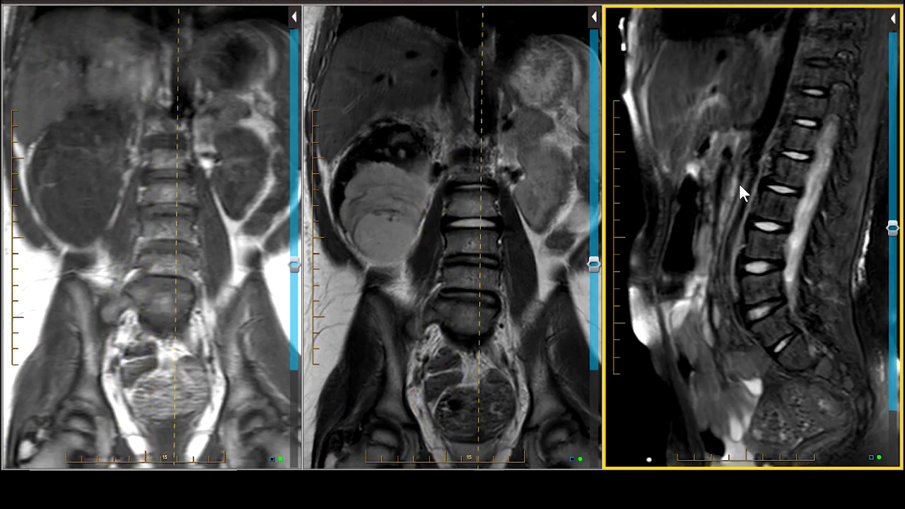